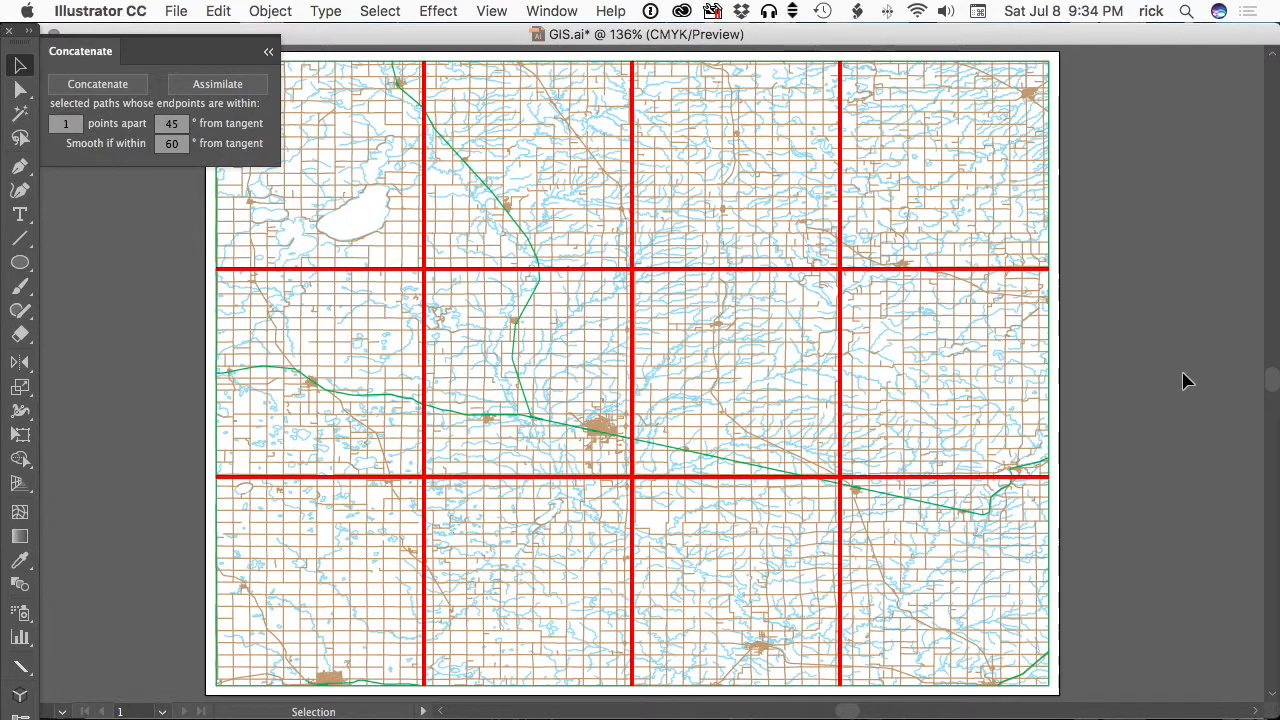
Examine the green border paths where four map tiles meet, picking individual segments to see where they end
key(super+space)
drag(362, 328, 507, 204)
drag(556, 381, 613, 353)
key(super+space)
click(571, 394)
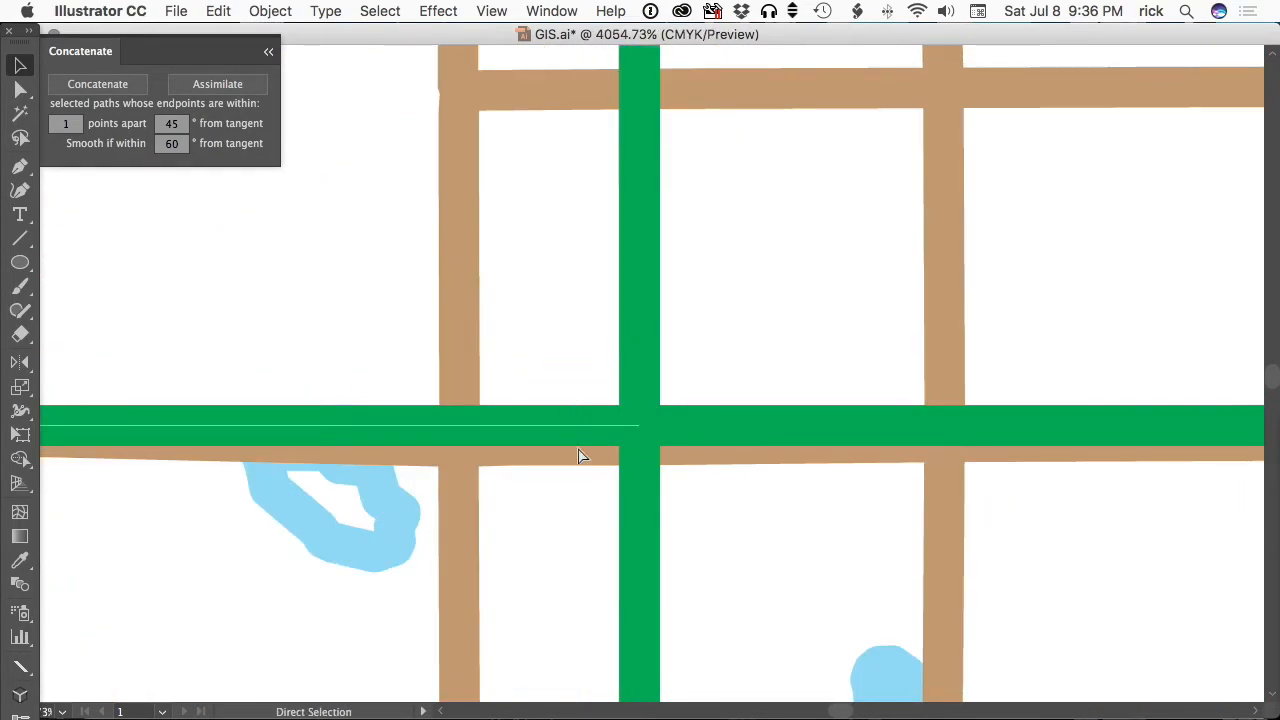
key(super+alt+space)
click(568, 360)
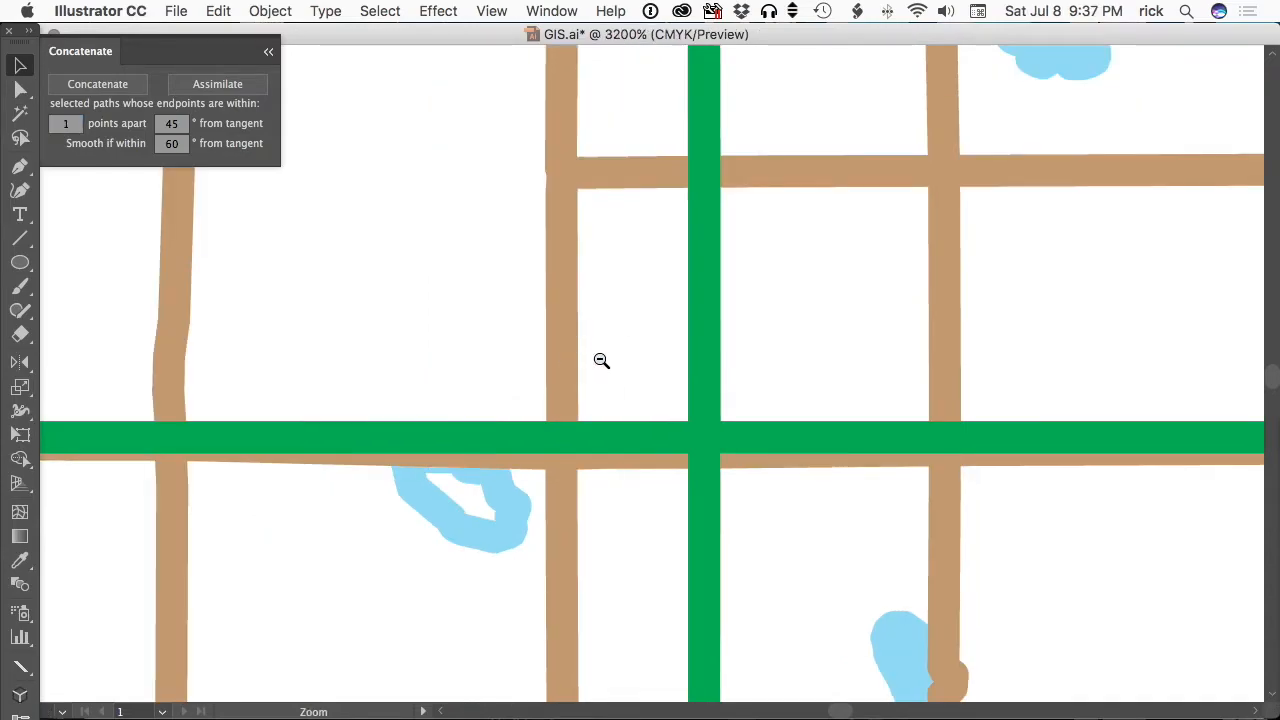
click(604, 361)
click(640, 366)
click(608, 366)
click(607, 367)
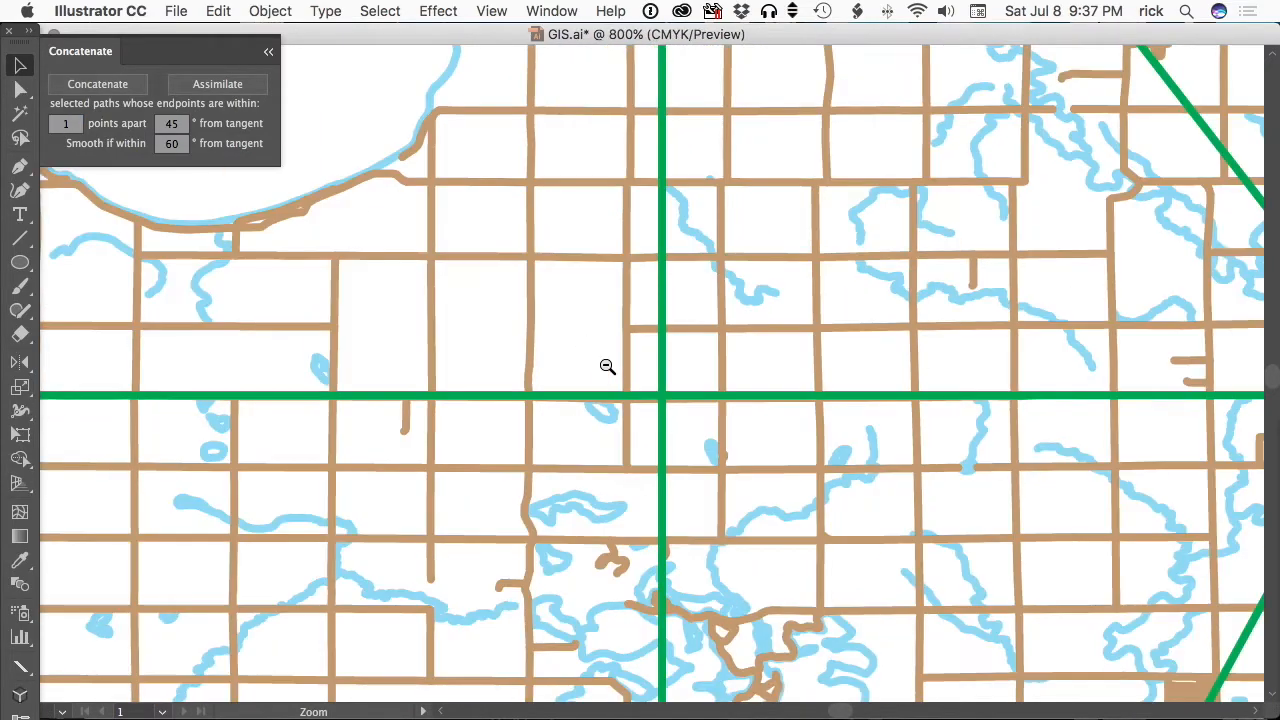
click(286, 398)
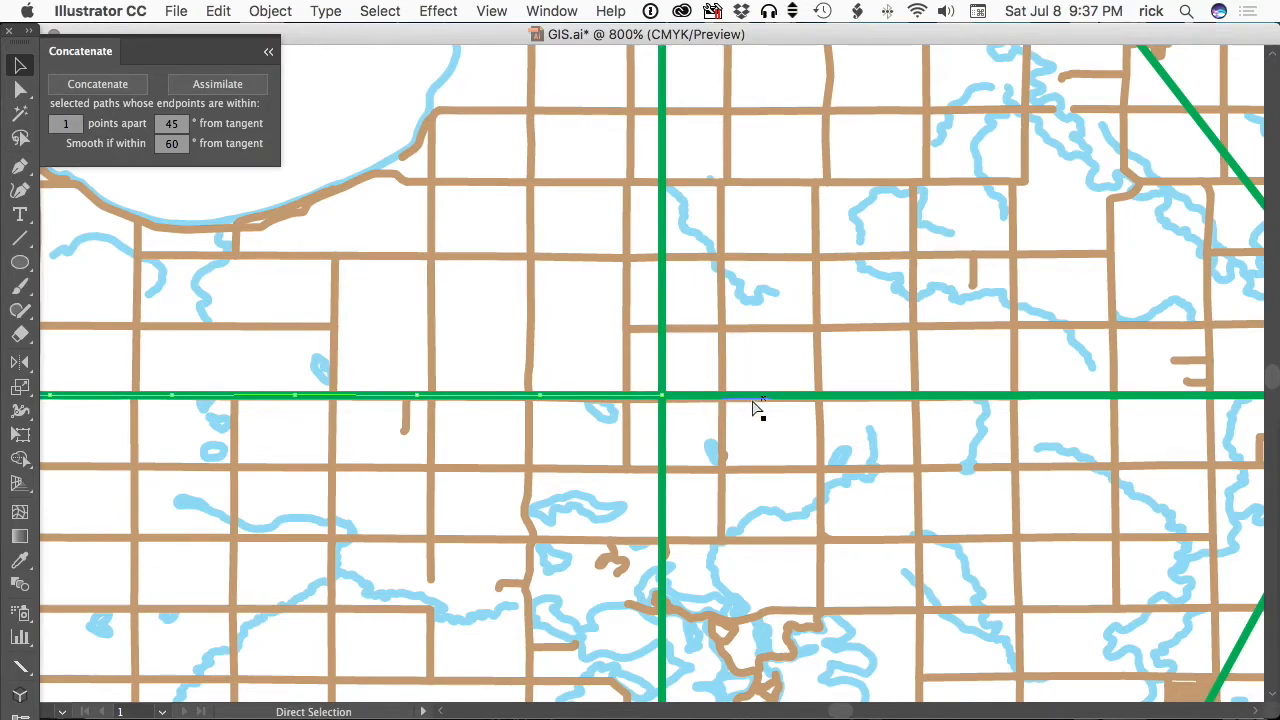
key(super+alt+space)
click(849, 420)
click(849, 420)
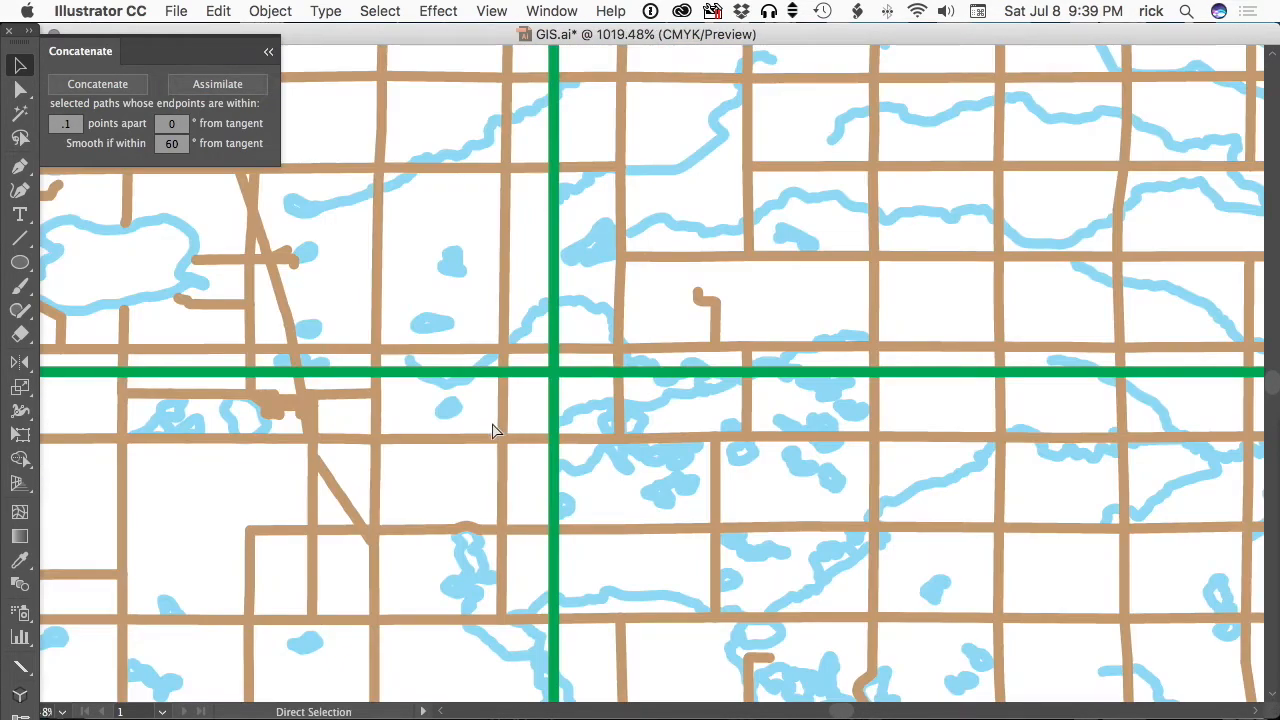
Select the green tile border paths at their crossing and assimilate connected paths within .1 points and 0° from tangent
drag(537, 383, 557, 370)
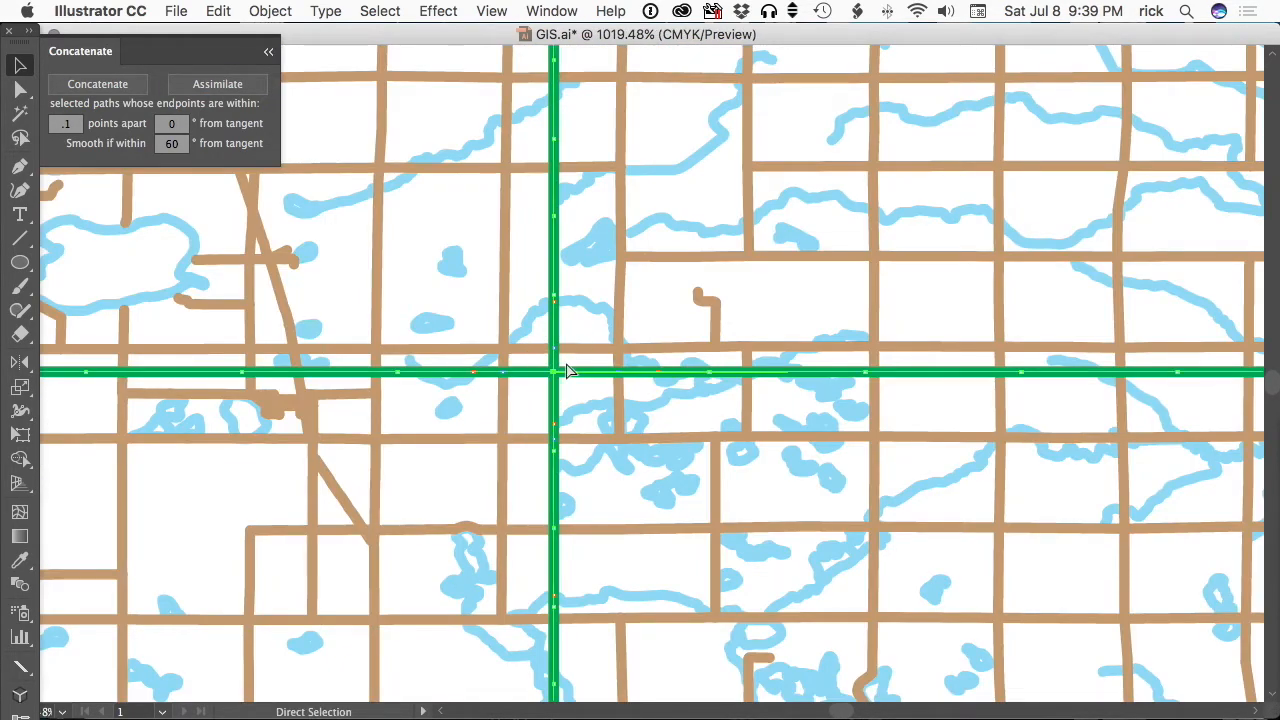
key(v)
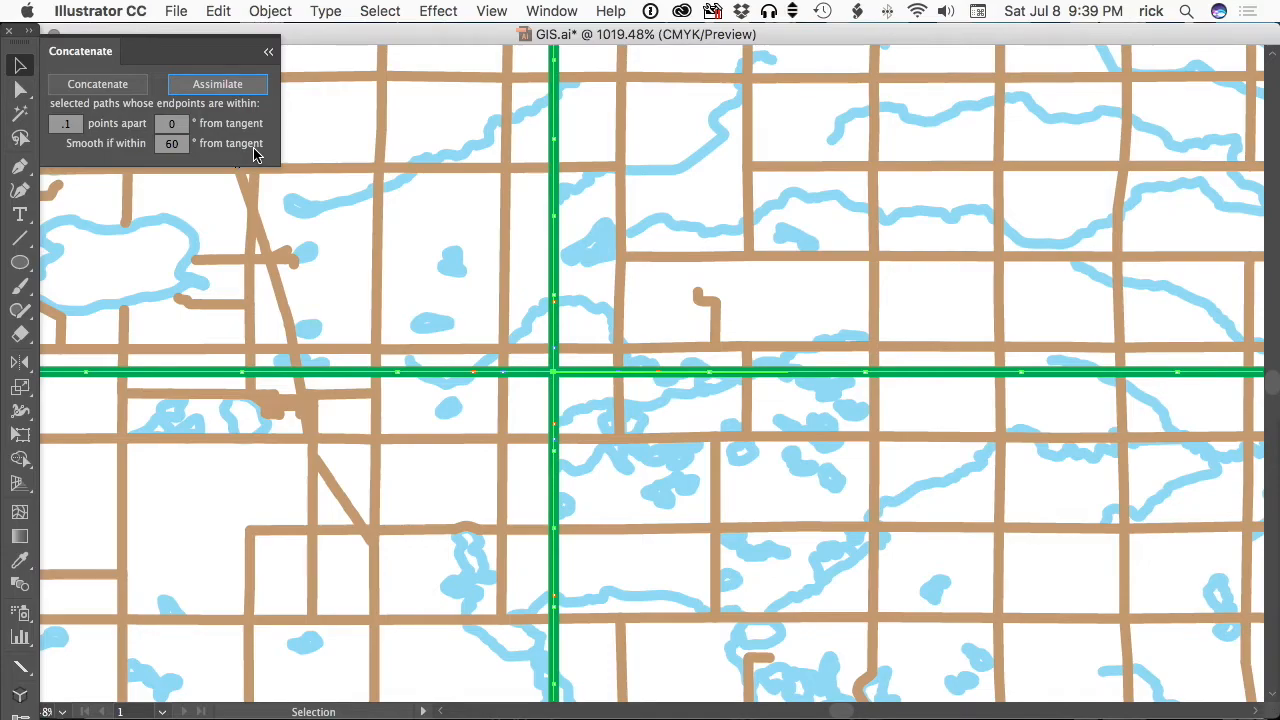
key(super+0)
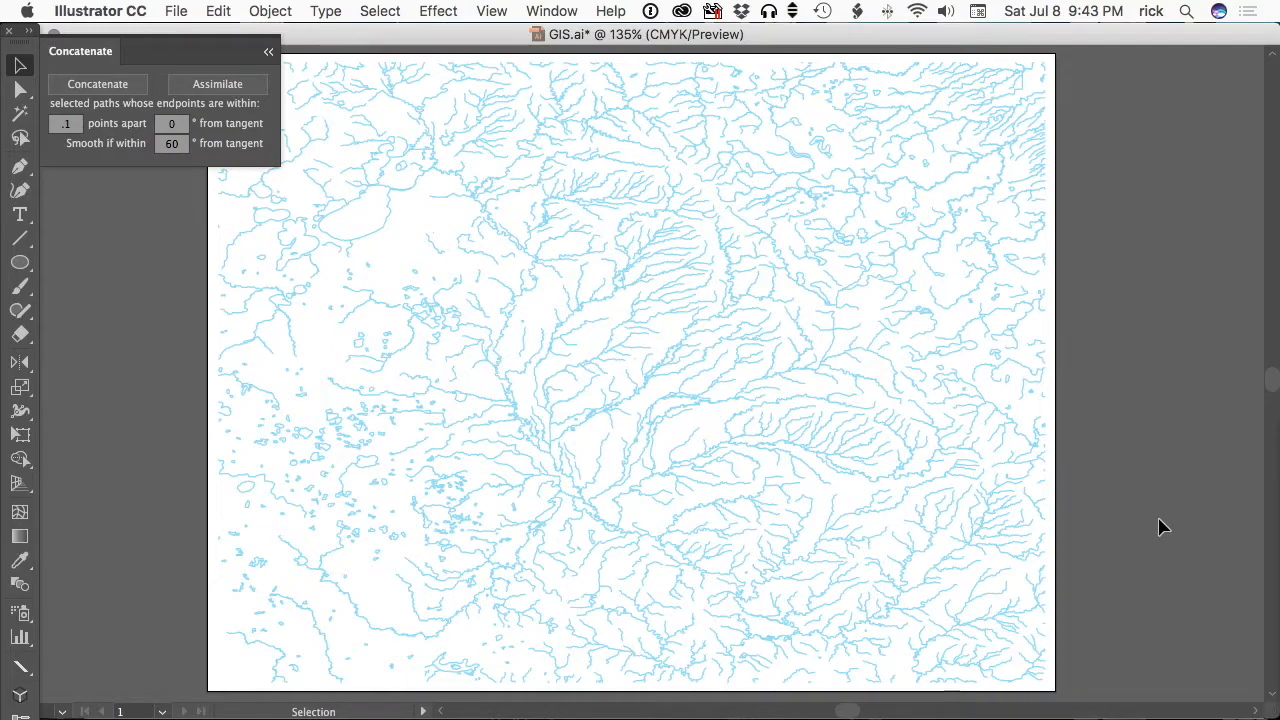
Select all closed paths in the water artwork, and clear the selection
click(380, 11)
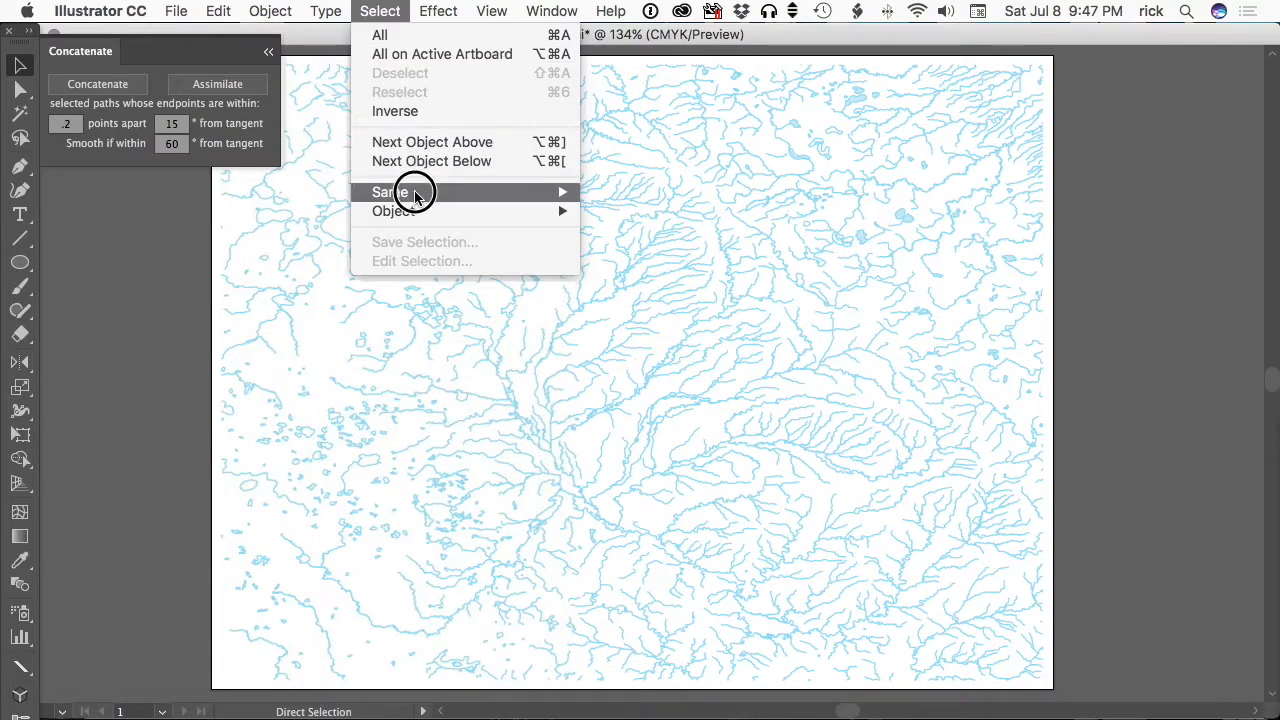
mouse_move(523, 211)
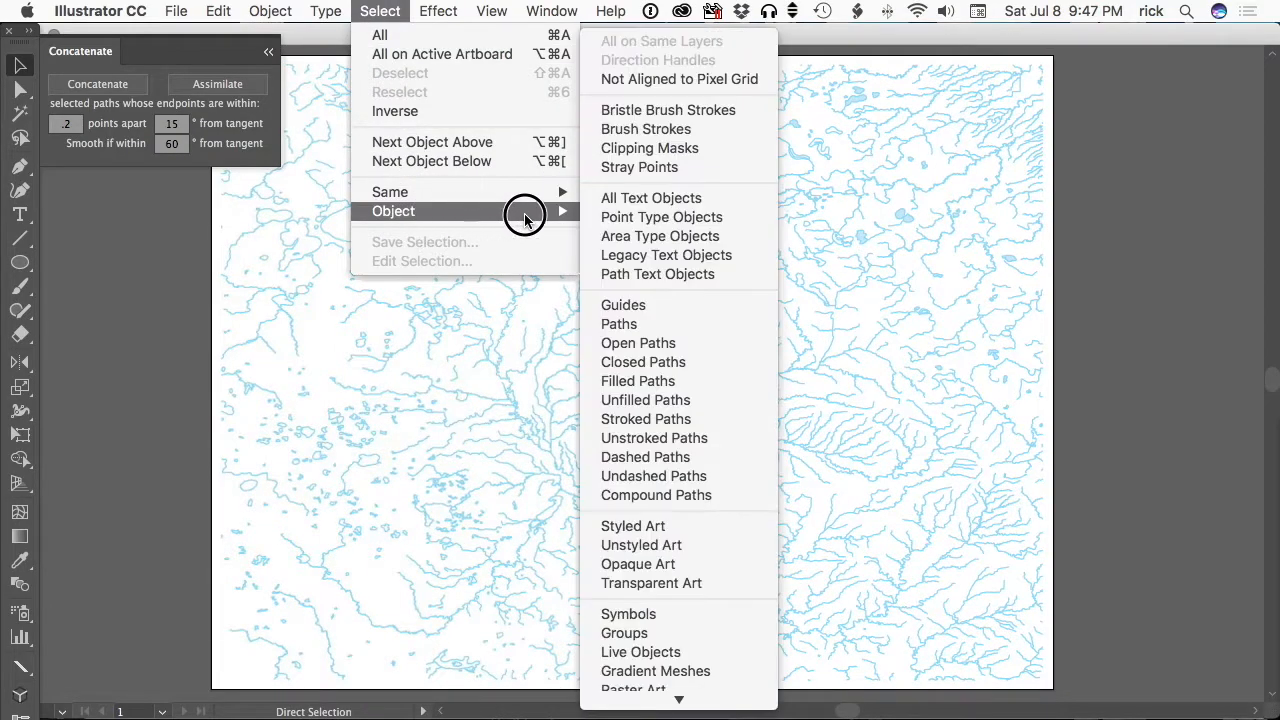
click(700, 370)
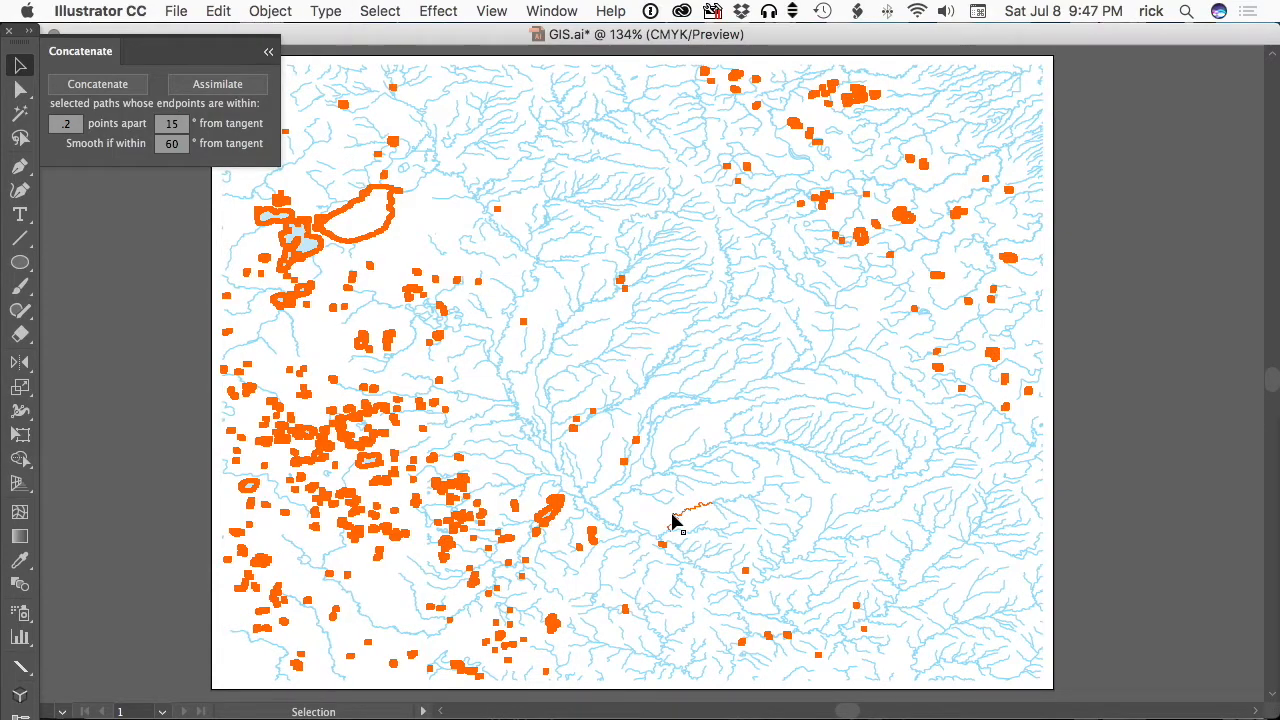
click(1120, 257)
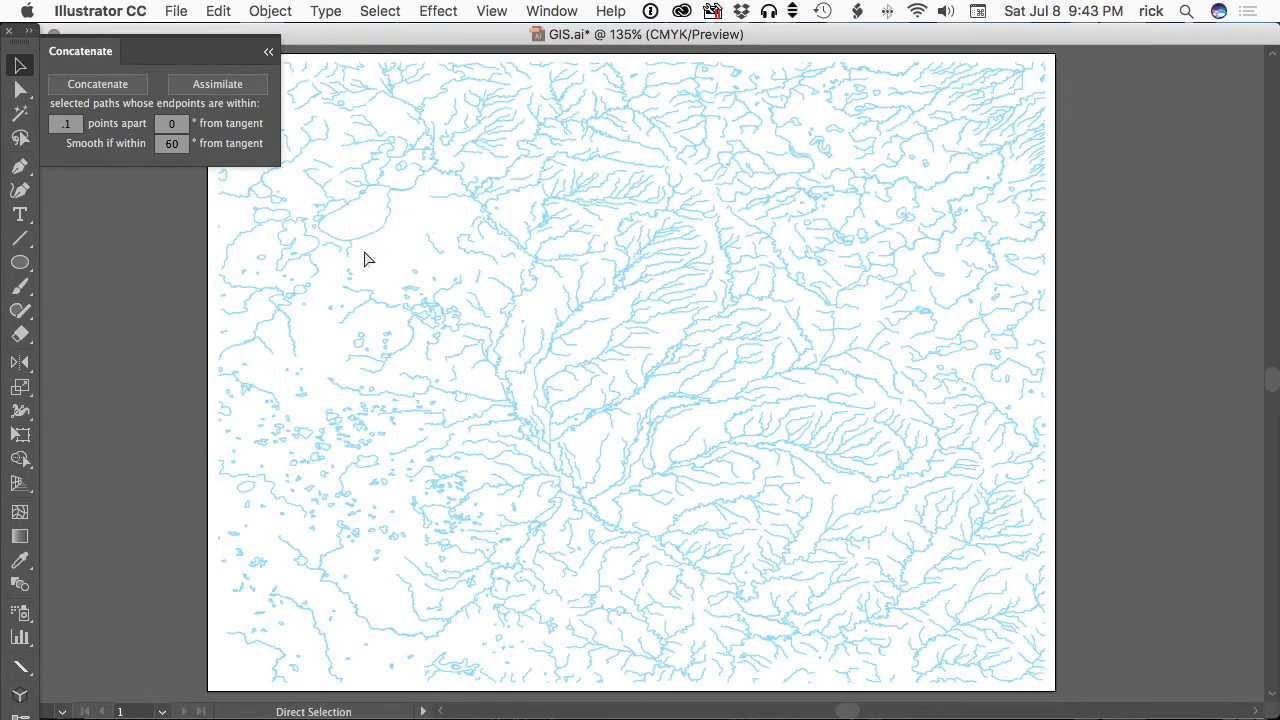
Select the shoreline paths of the large lake in the northwest part of the map
key(z)
drag(294, 278, 456, 140)
key(a)
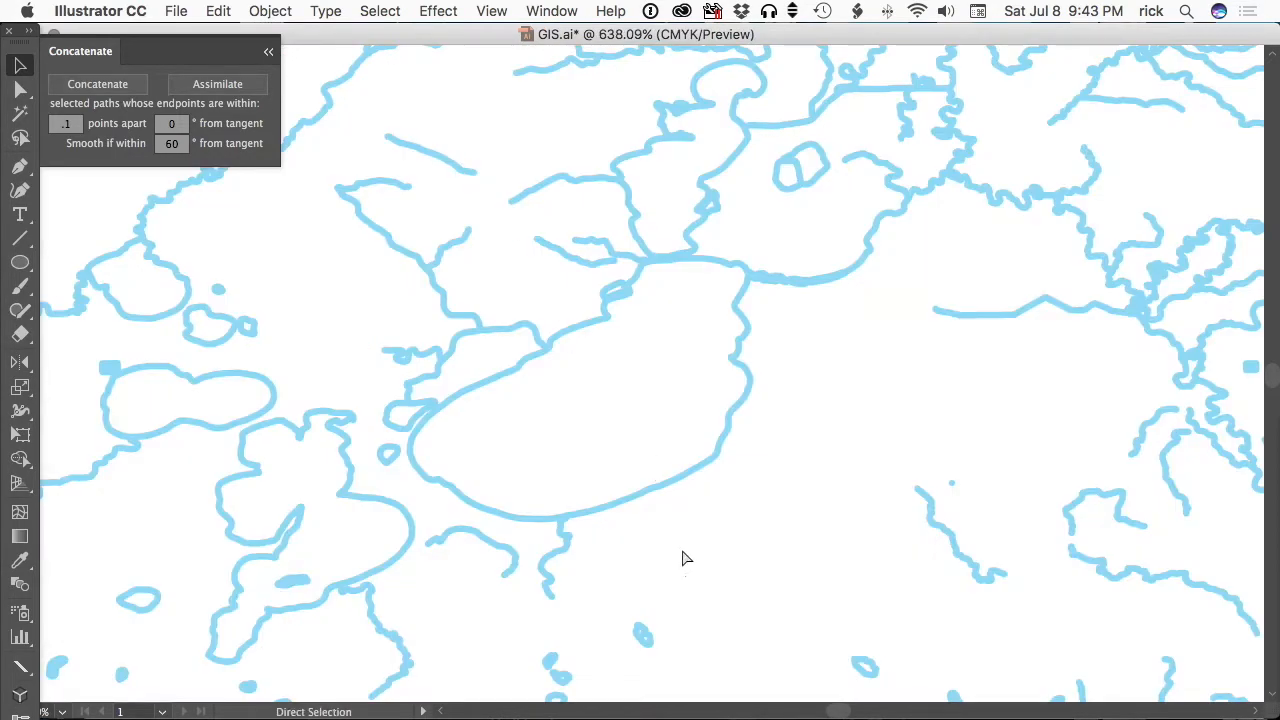
drag(680, 514, 604, 436)
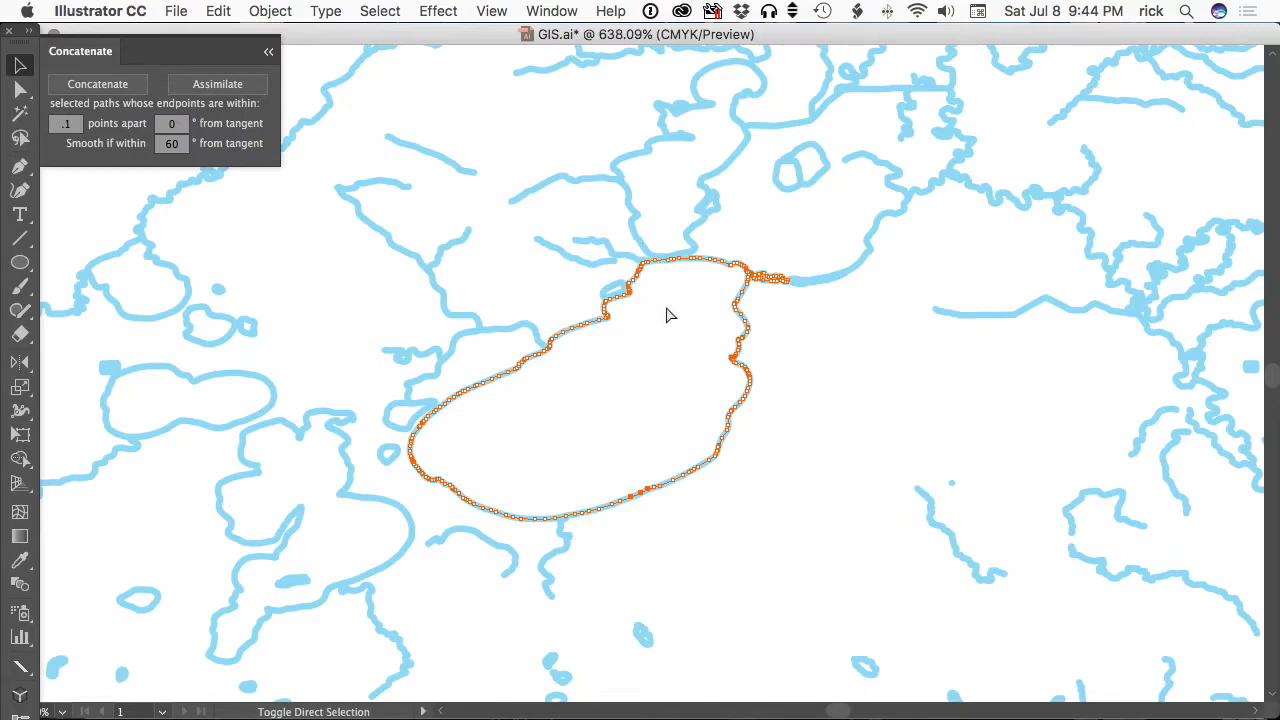
Set the endpoint tolerance for joining paths to .2 points apart and 15° from tangent
click(72, 125)
key(BackSpace)
key(Tab)
key(Return)
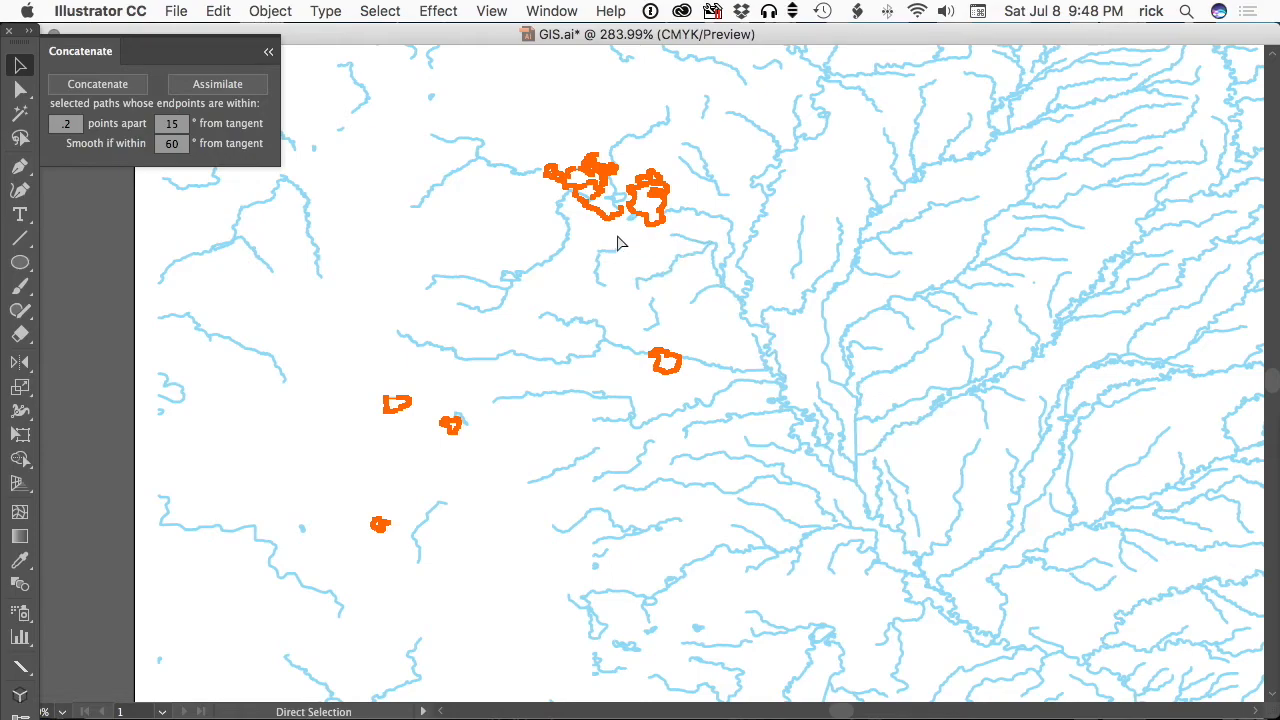
Select the remaining lake outlines among the river paths in the western part of the map
drag(513, 237, 714, 151)
drag(655, 540, 690, 522)
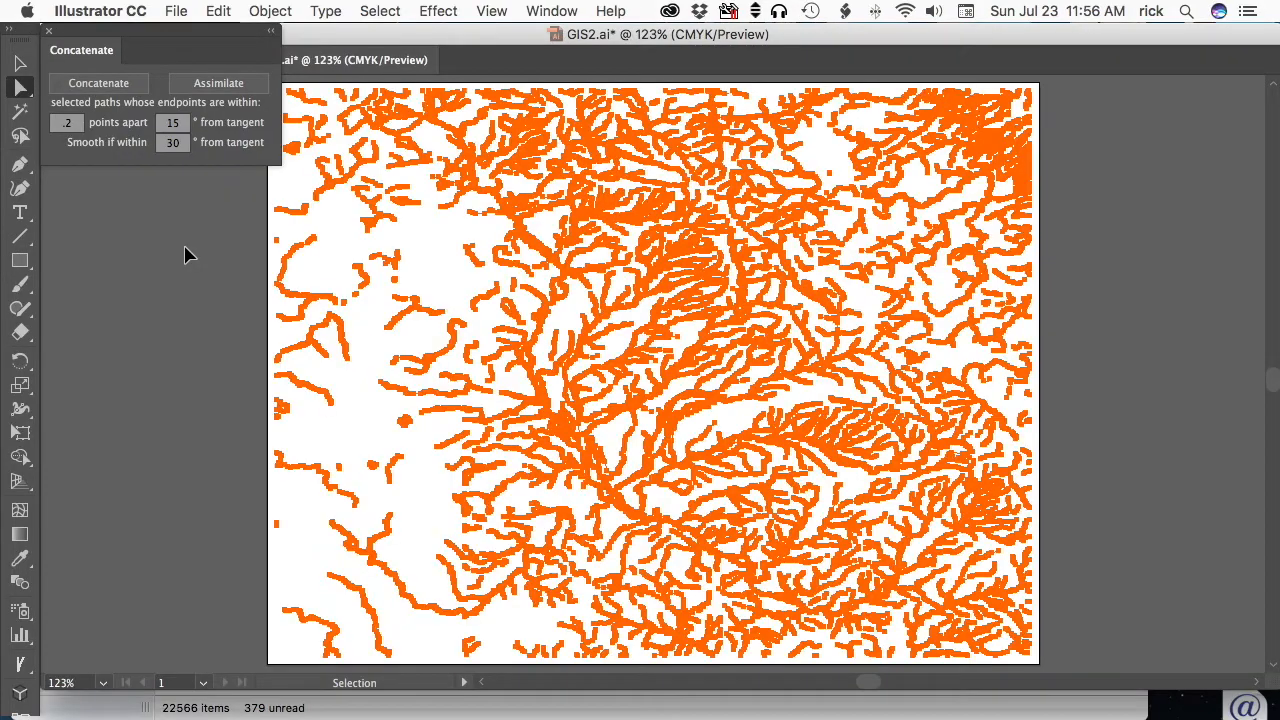
Concatenate the selected river paths and simplify them with a curve precision of 100%
key(a)
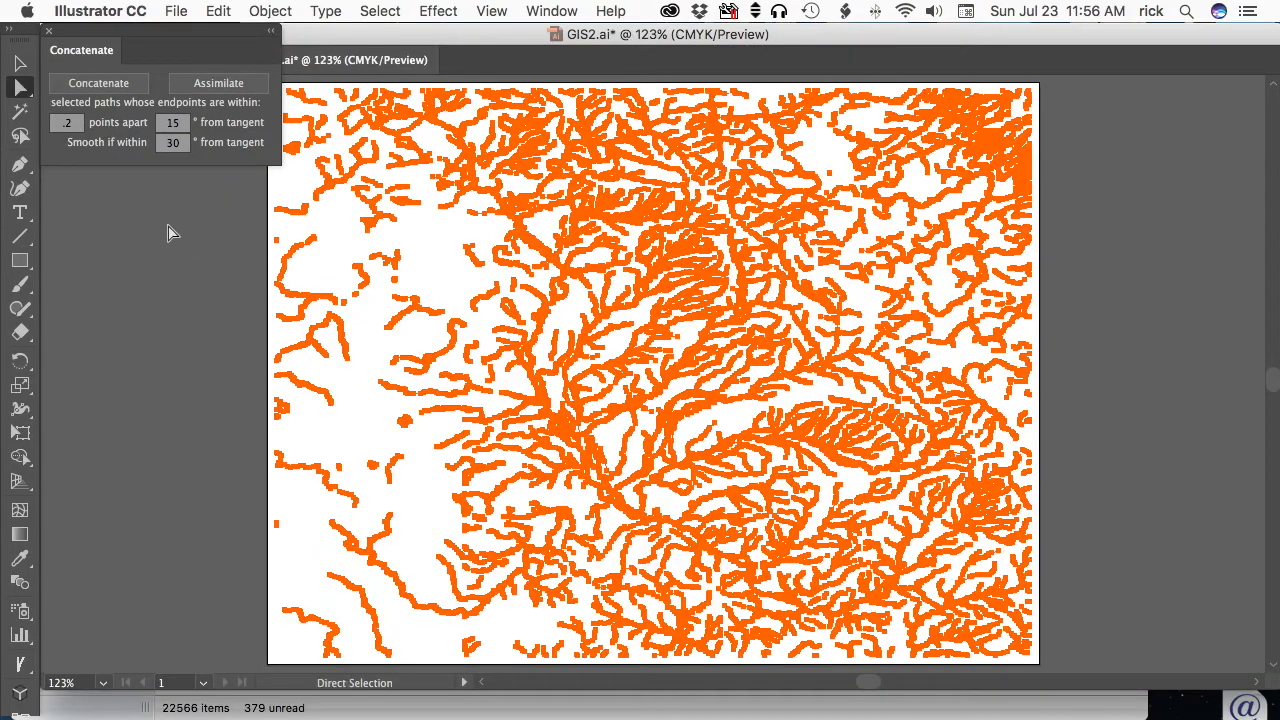
click(110, 87)
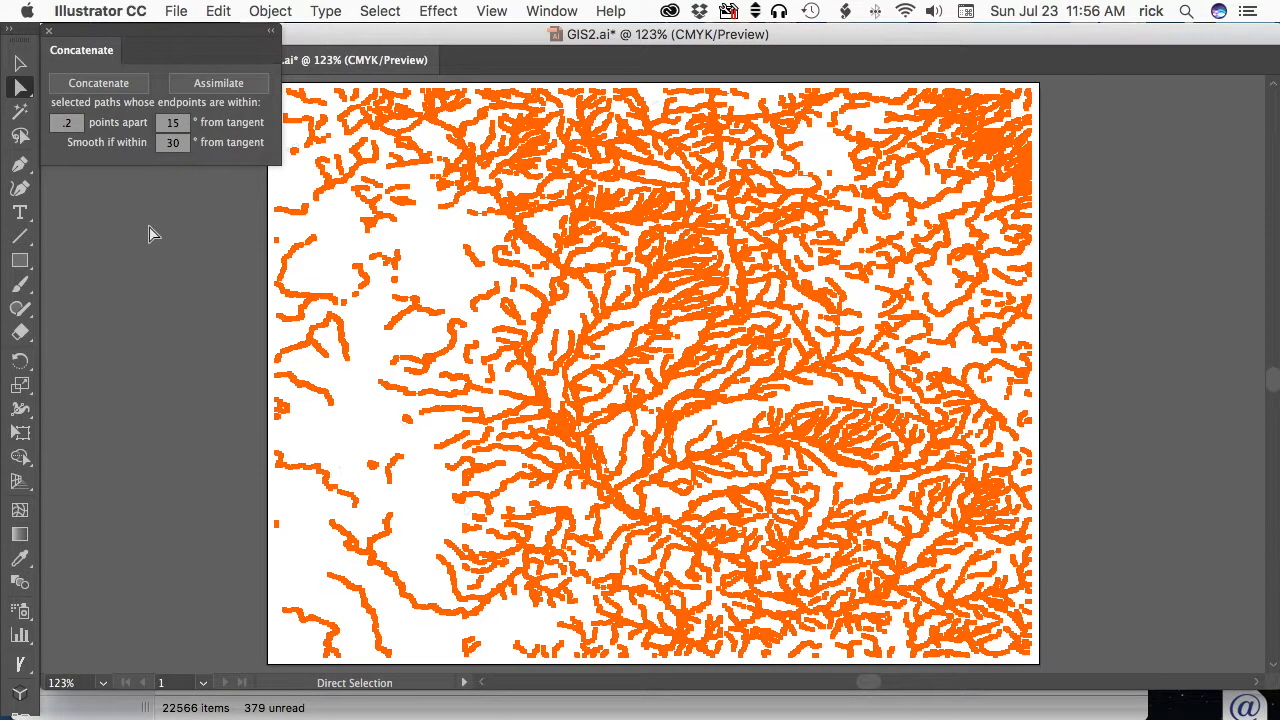
key(super+shift+s)
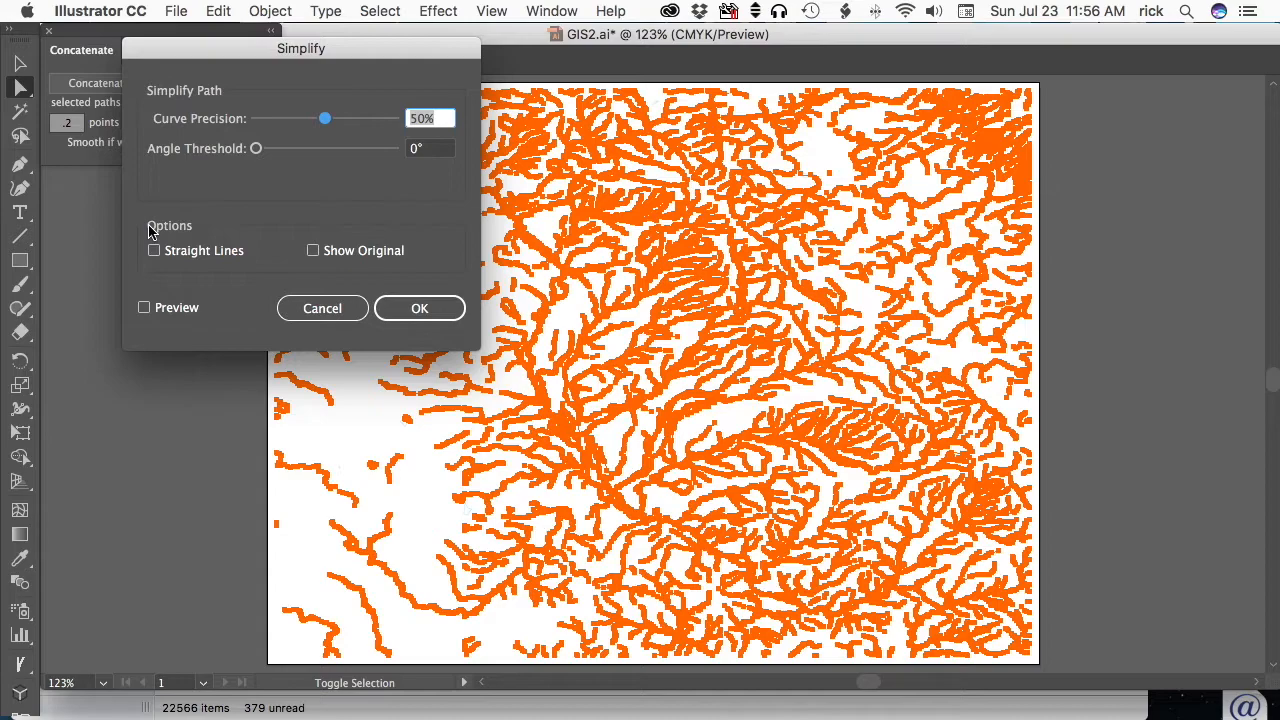
text(100)
key(Return)
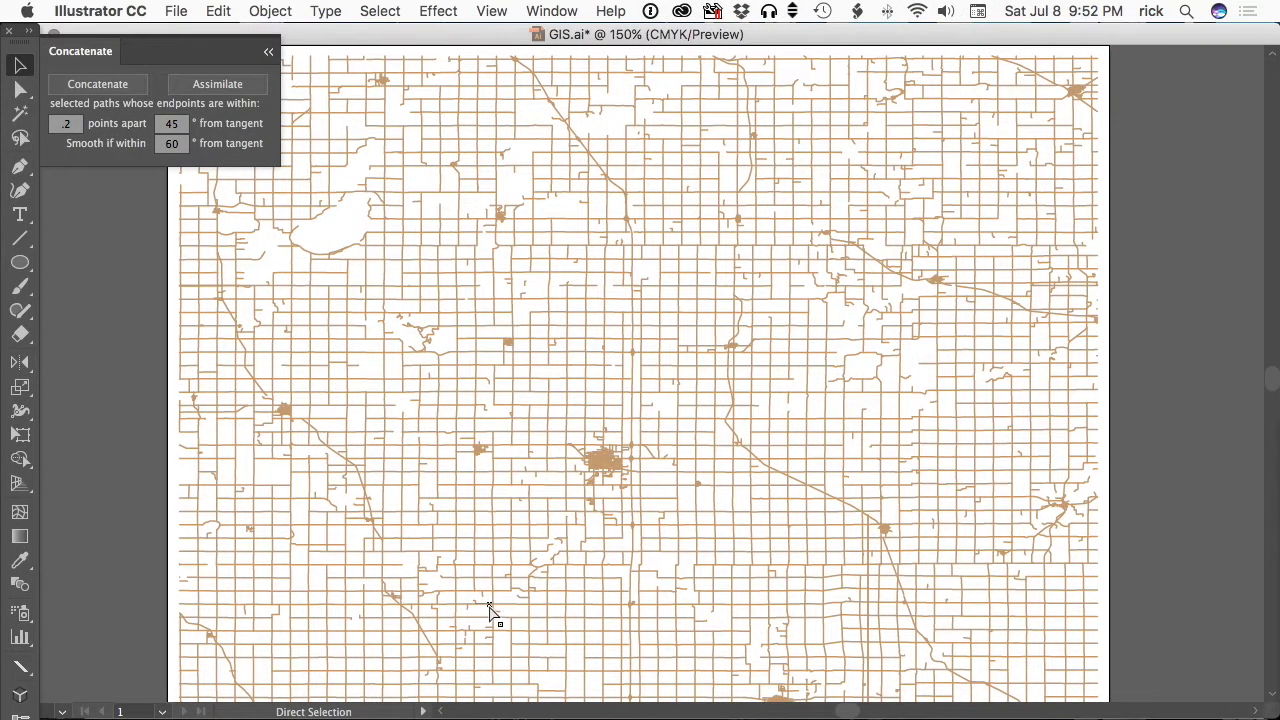
Pick segments of the diagonal main road and assimilate its connected paths within .2 points and 45° from tangent
key(super+a)
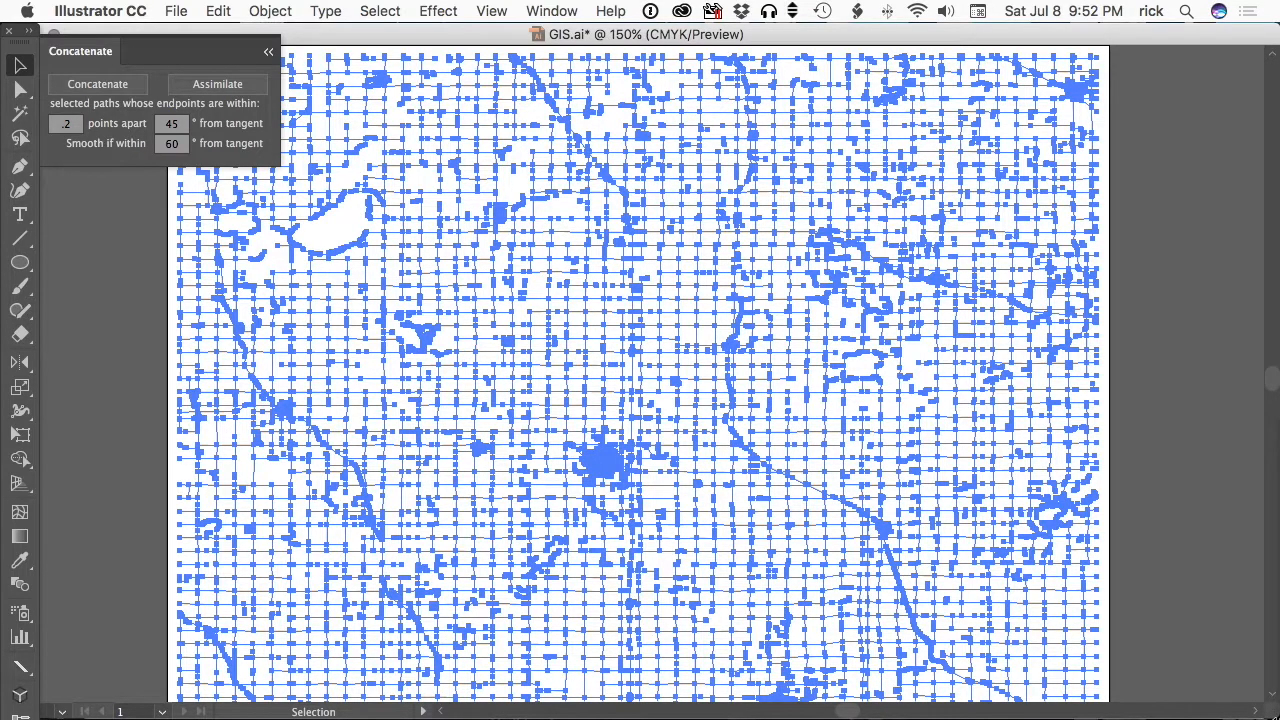
key(shift+super+a)
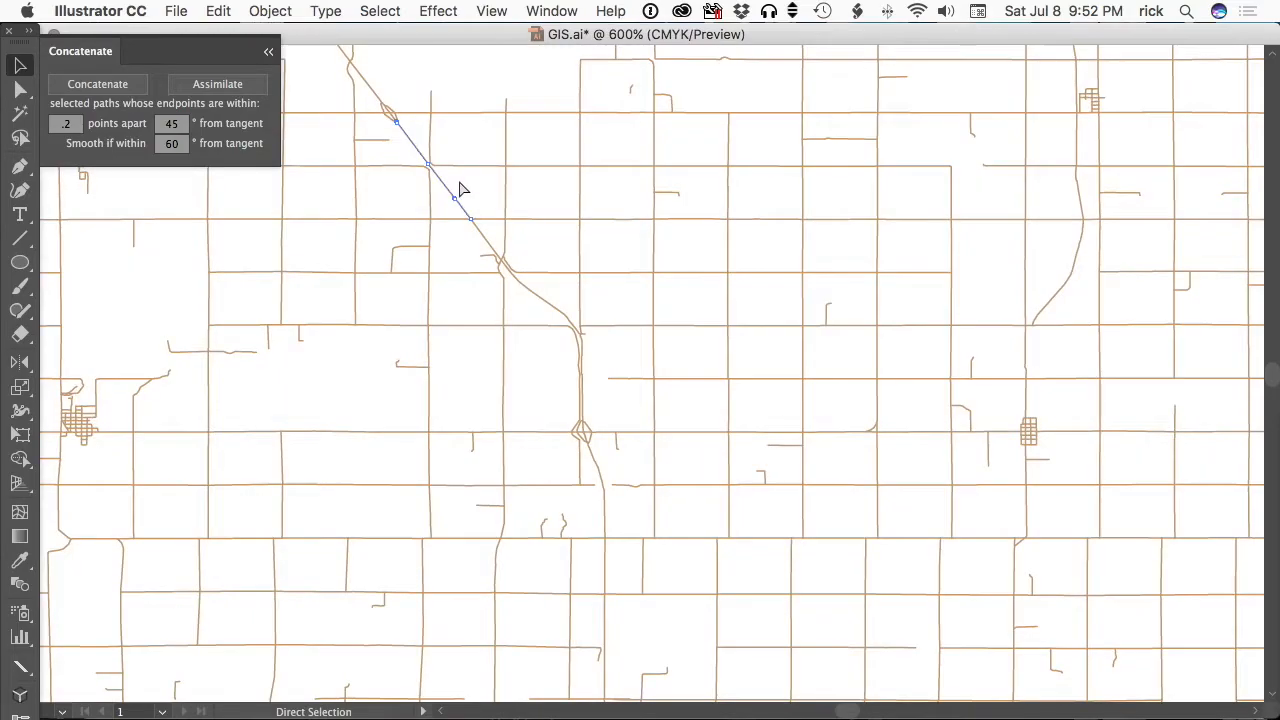
drag(457, 181, 443, 193)
click(208, 85)
key(a)
drag(606, 460, 590, 471)
click(225, 86)
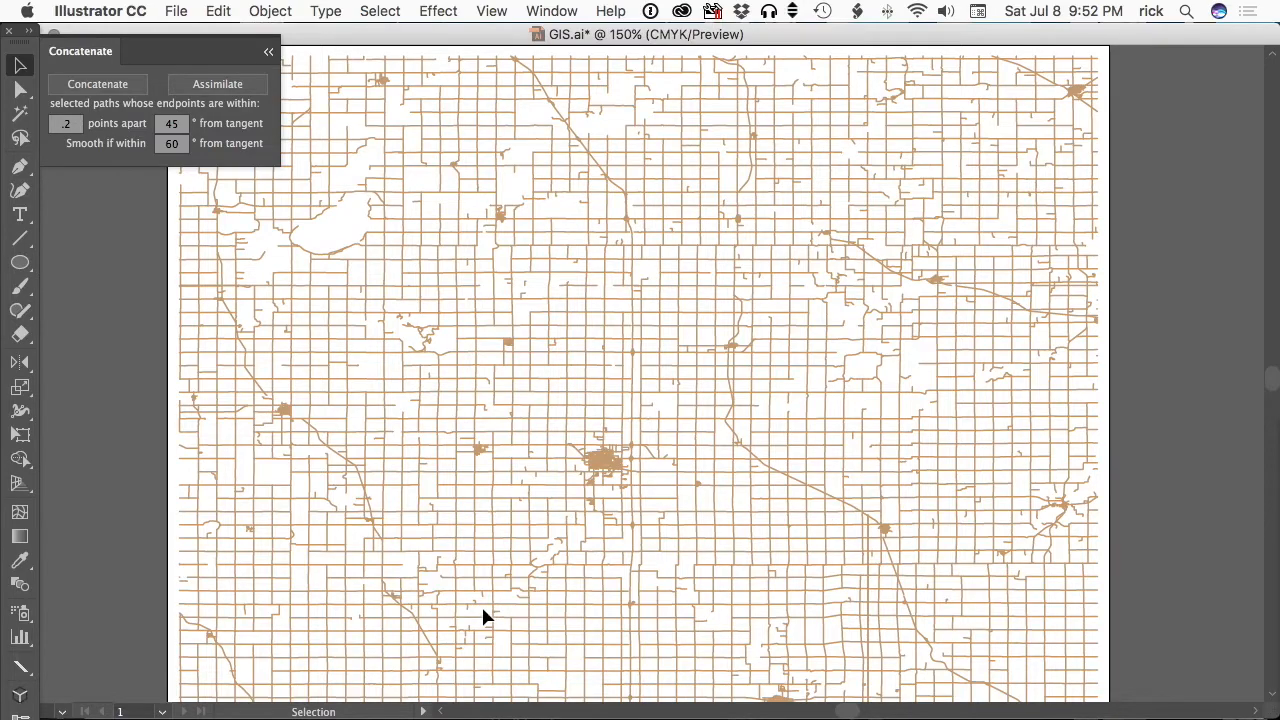
Select the green highway paths and recolor their strokes black
key(super+a)
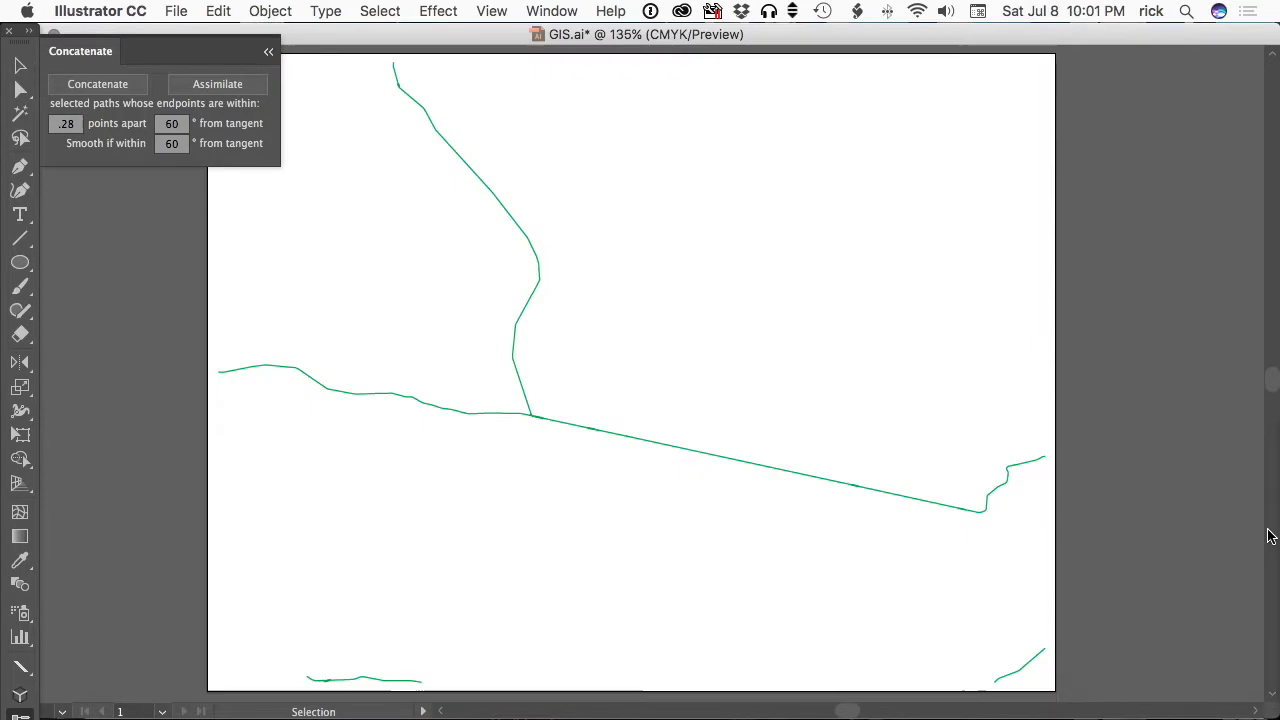
click(800, 473)
key(z)
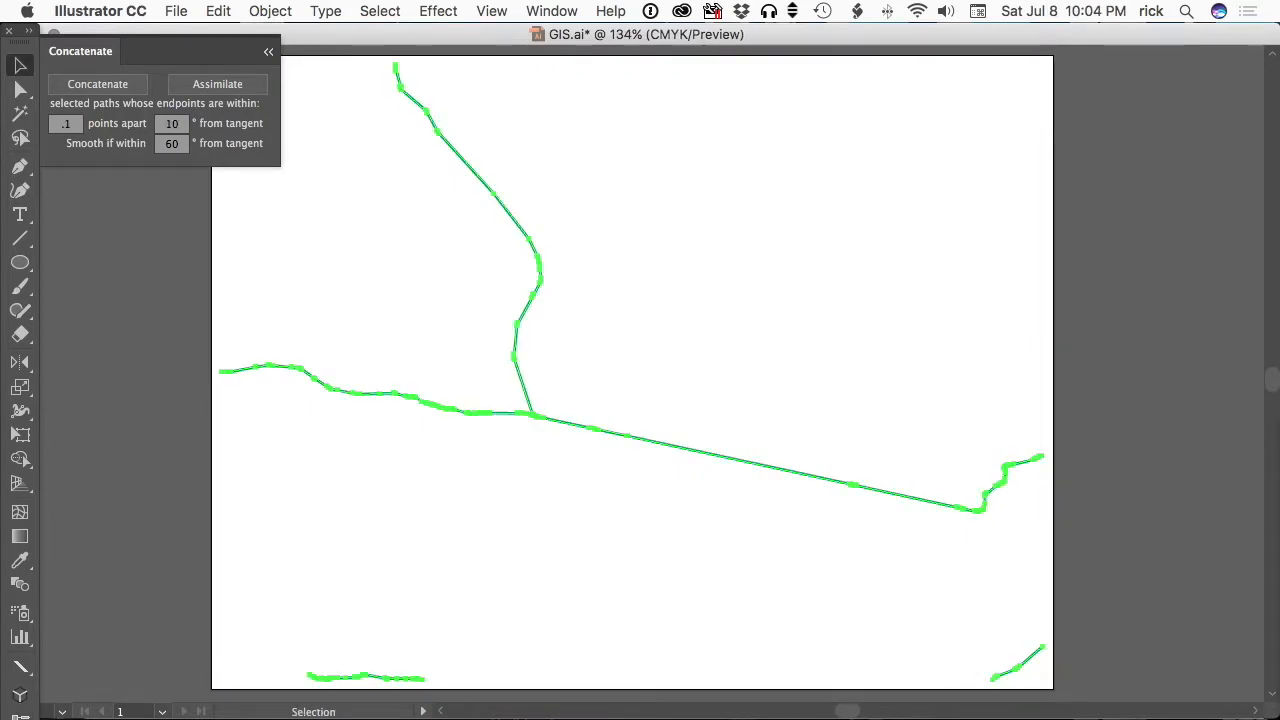
key(super+shift+a)
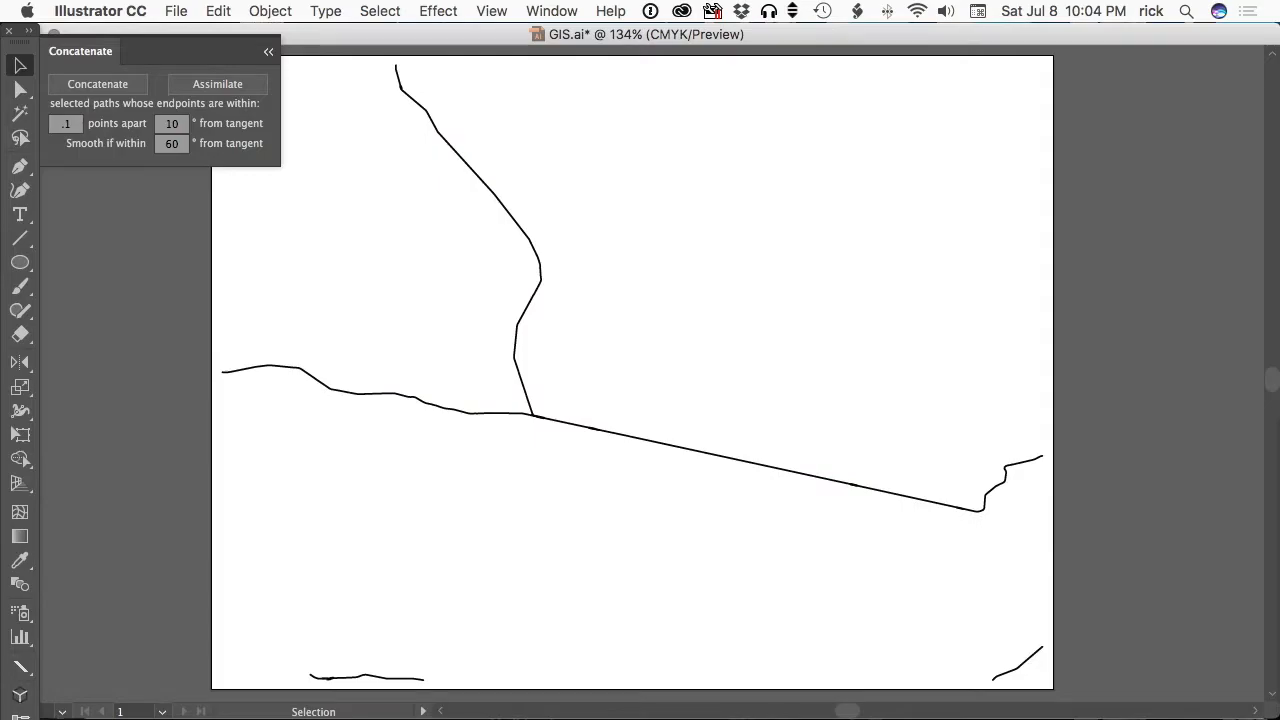
key(super+a)
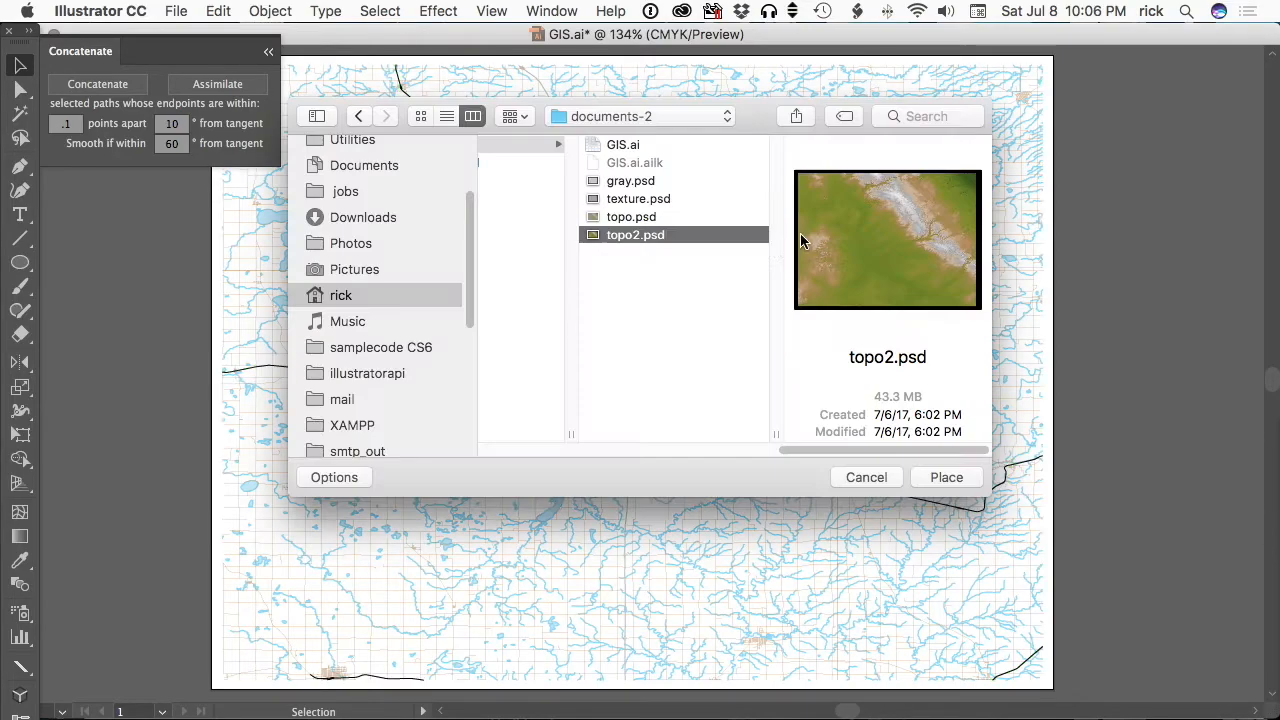
Place topo.psd as the map background, sized to span the map artwork on the artboard
click(632, 217)
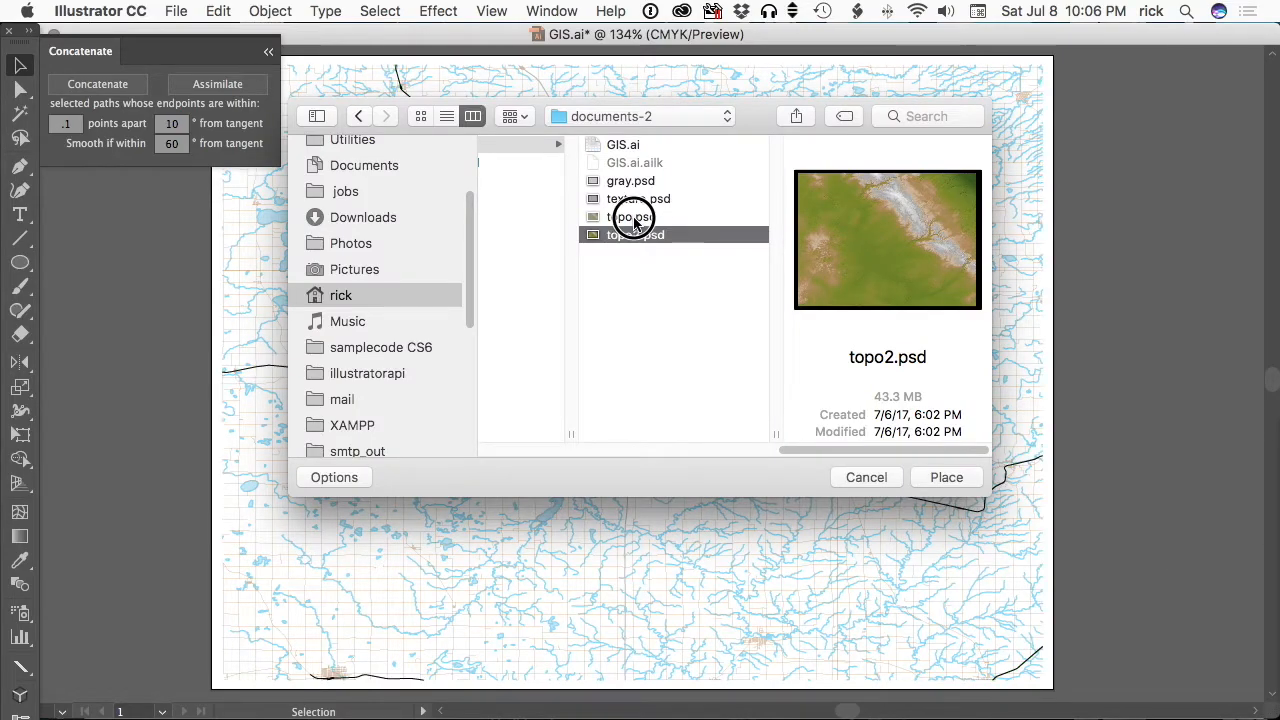
click(944, 477)
drag(255, 177, 871, 645)
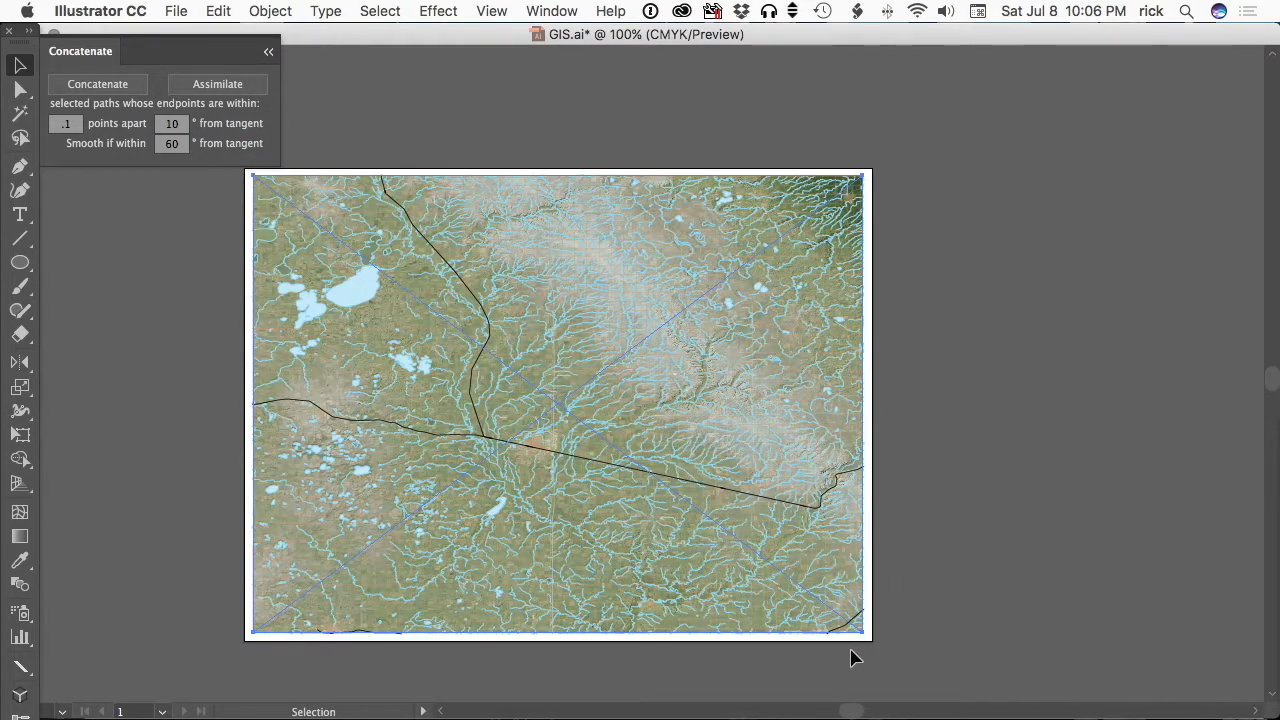